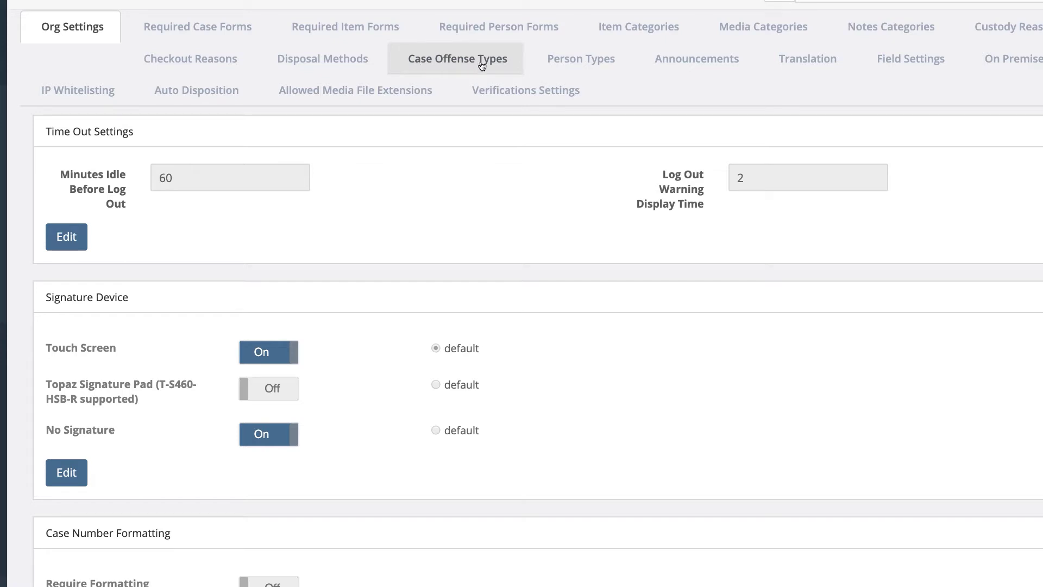
Open the Auto Disposition settings and review them, highlighting the Auto Disposition label
{"action": "left_click", "coordinate": [211, 95]}
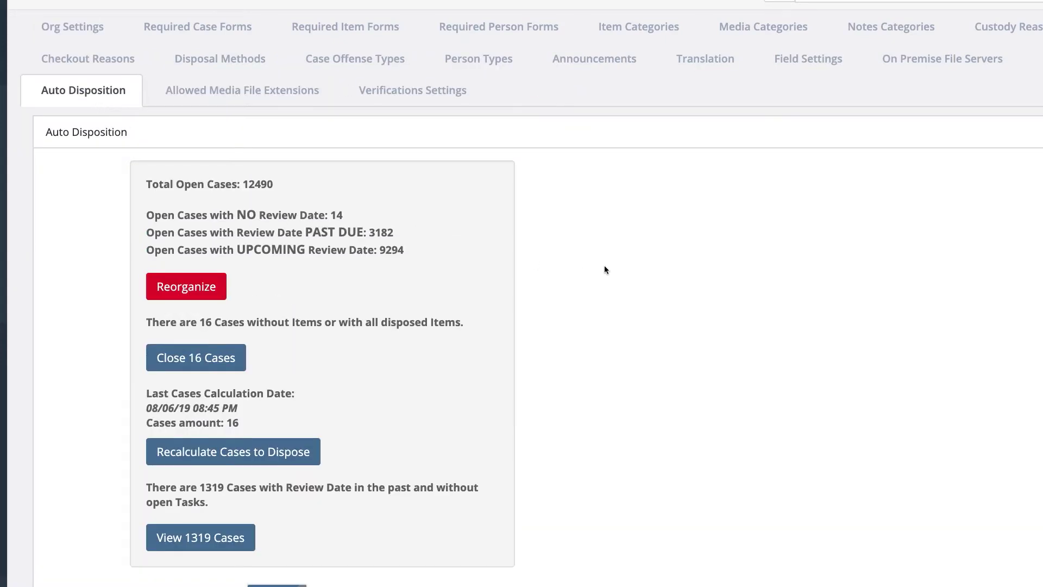
{"action": "scroll", "coordinate": [611, 268], "scroll_direction": "down", "scroll_amount": 3}
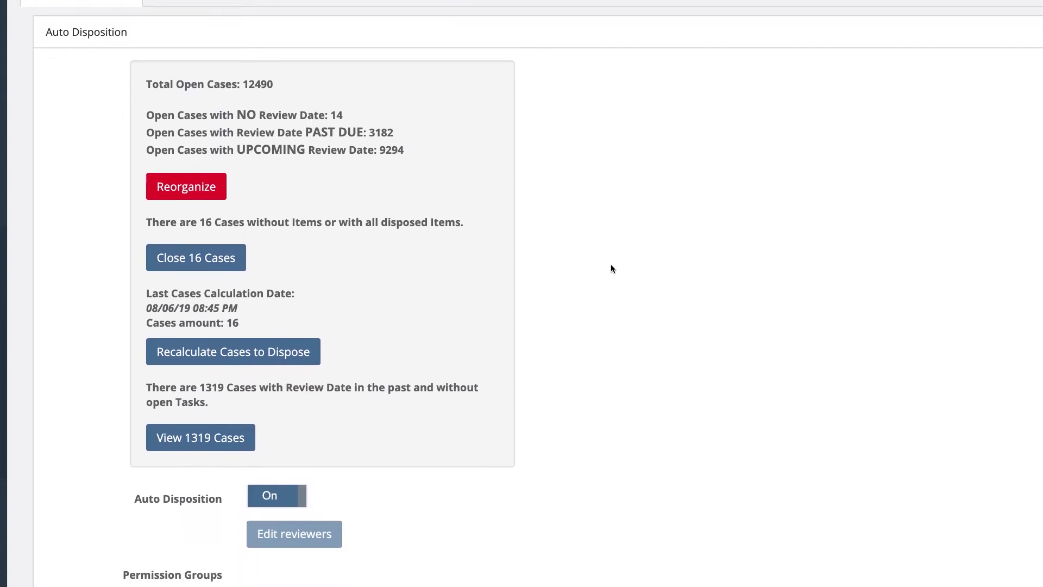
{"action": "scroll", "coordinate": [610, 268], "scroll_direction": "down", "scroll_amount": 20}
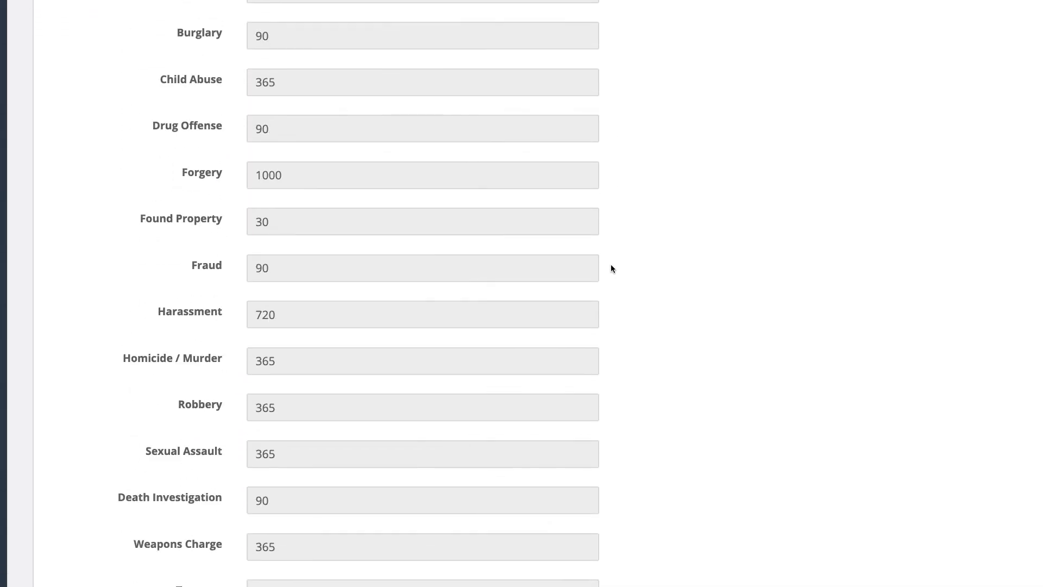
{"action": "scroll", "coordinate": [610, 266], "scroll_direction": "down", "scroll_amount": 9}
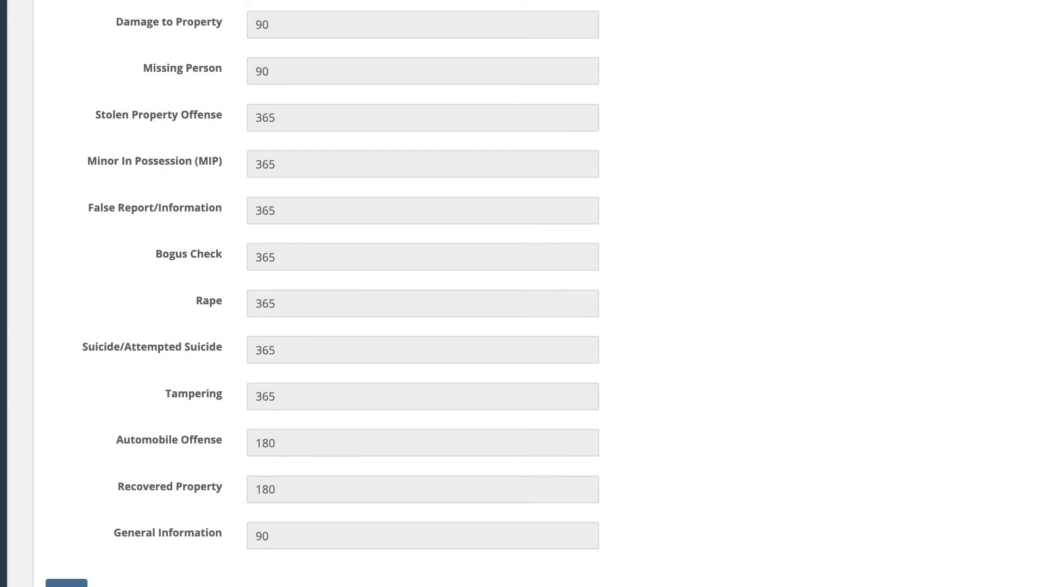
{"action": "scroll", "coordinate": [647, 345], "scroll_direction": "up", "scroll_amount": 20}
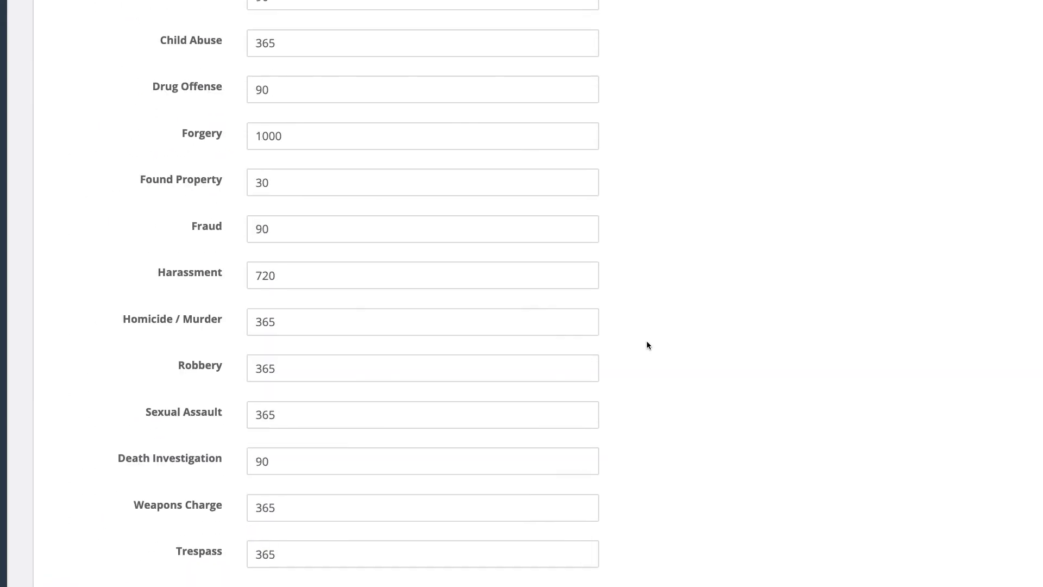
{"action": "scroll", "coordinate": [647, 345], "scroll_direction": "up", "scroll_amount": 10}
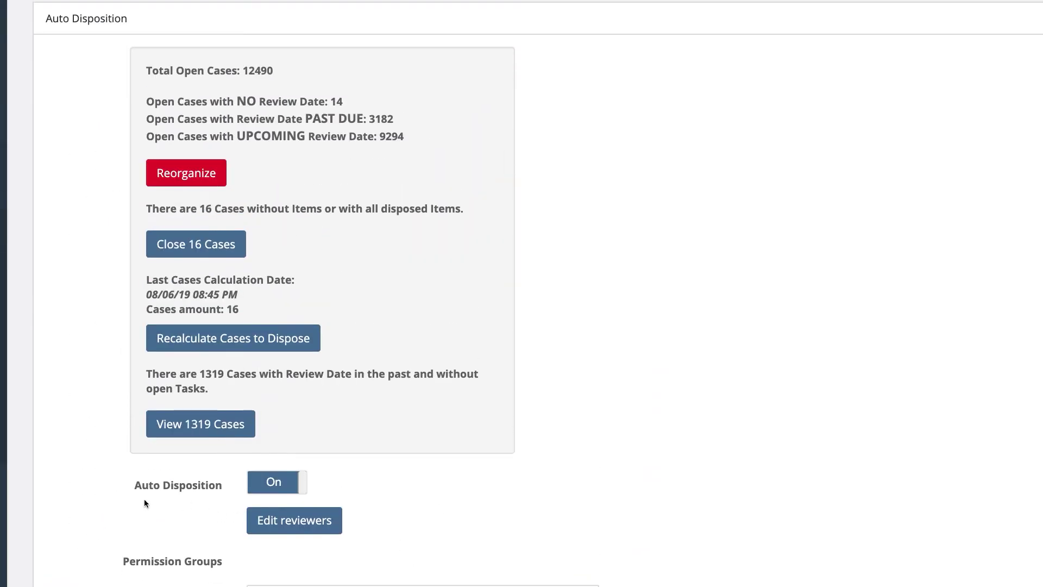
{"action": "left_click_drag", "start_coordinate": [125, 493], "coordinate": [217, 492]}
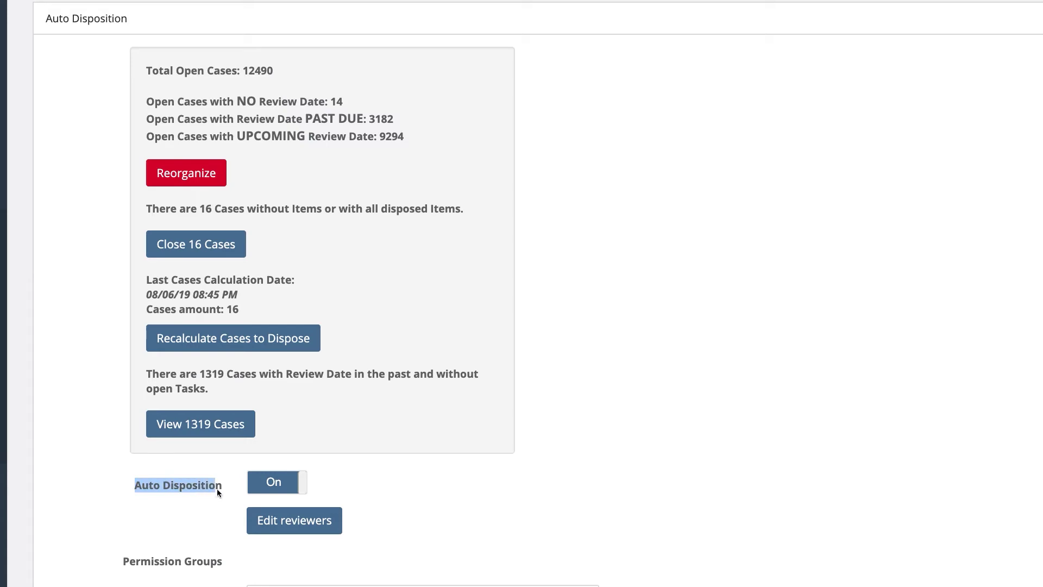
Save the office reviewer assignments, with Evidence Unit defaulting to Our Special Group
{"action": "left_click", "coordinate": [333, 526]}
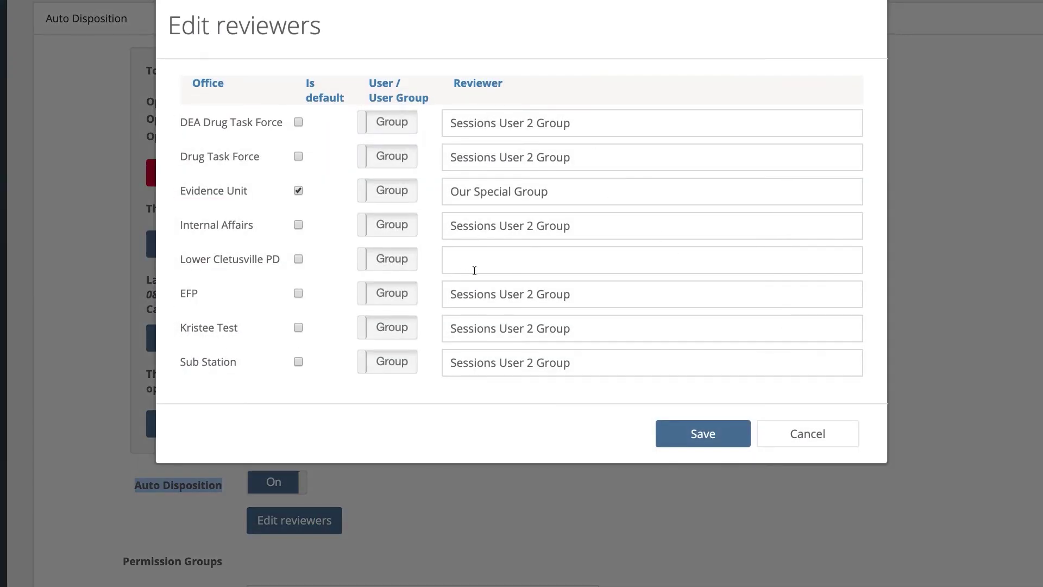
{"action": "left_click", "coordinate": [735, 429]}
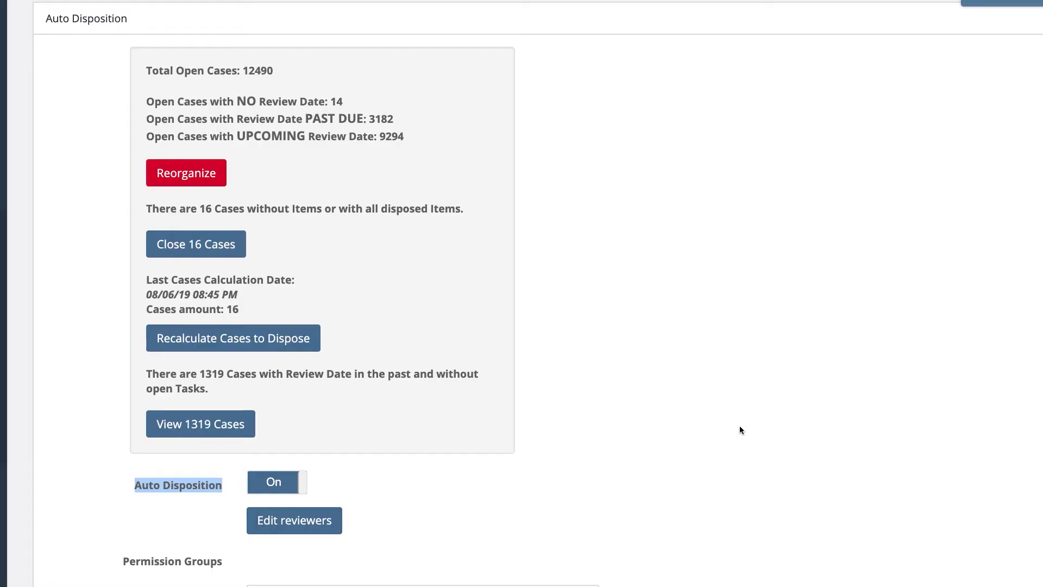
{"action": "scroll", "coordinate": [739, 430], "scroll_direction": "down", "scroll_amount": 8}
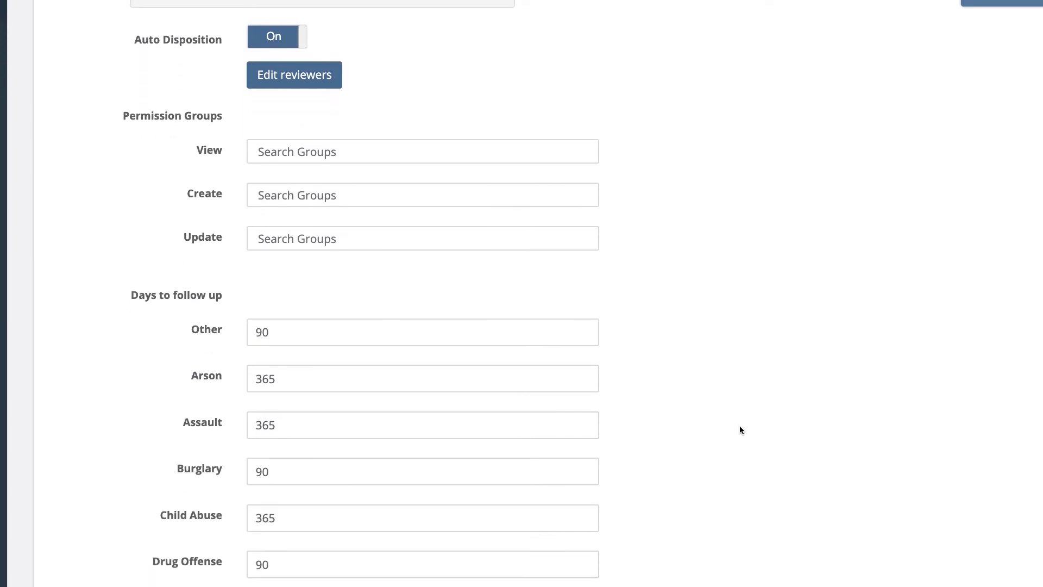
Under Days to follow up, change the Assault value from 365 to 720
{"action": "left_click_drag", "start_coordinate": [130, 280], "coordinate": [226, 282]}
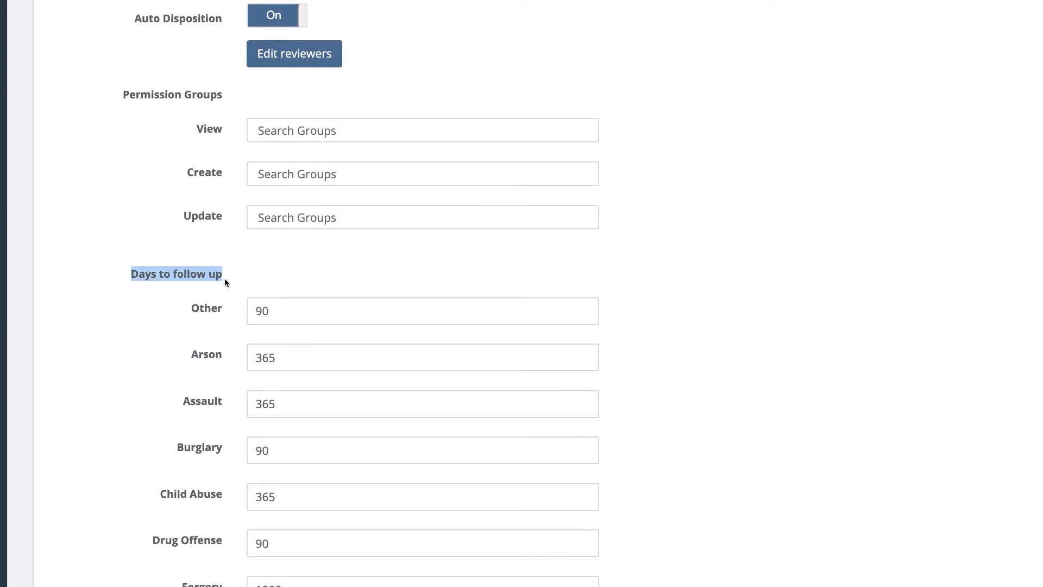
{"action": "scroll", "coordinate": [156, 409], "scroll_direction": "down", "scroll_amount": 1}
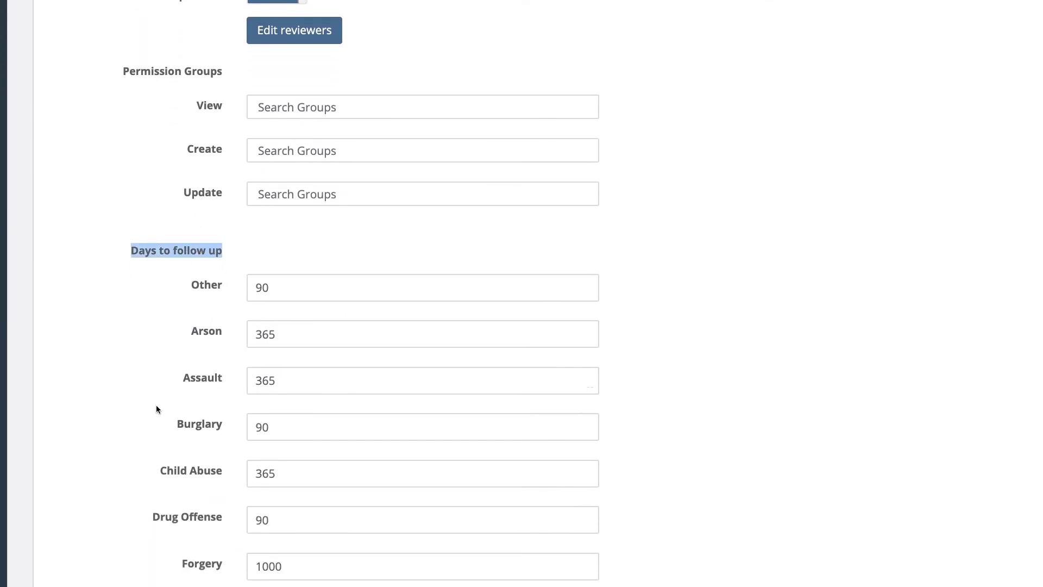
{"action": "scroll", "coordinate": [156, 409], "scroll_direction": "down", "scroll_amount": 1}
{"action": "left_click_drag", "start_coordinate": [284, 272], "coordinate": [249, 272]}
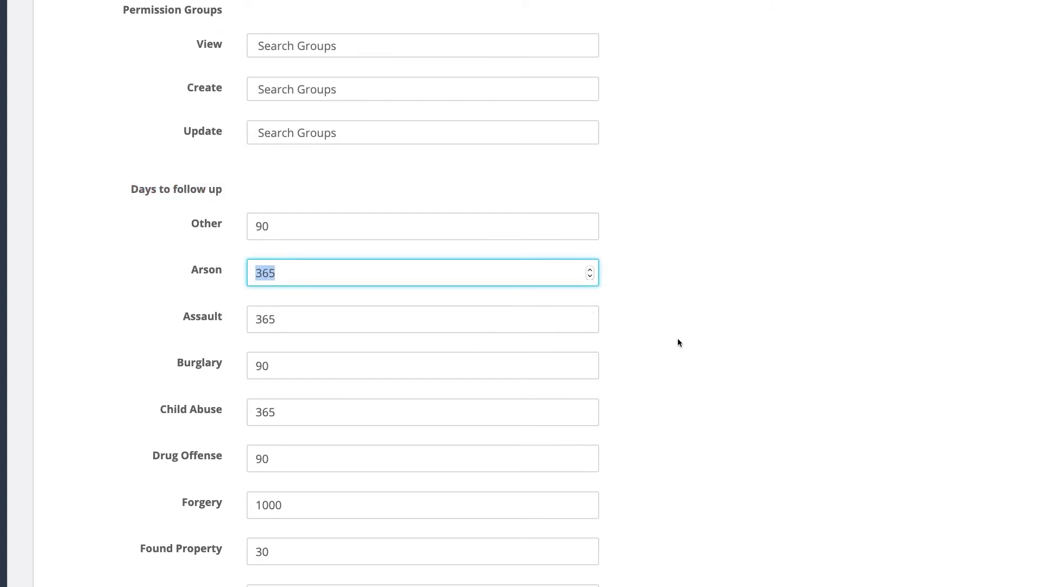
{"action": "type", "text": "365"}
{"action": "left_click_drag", "start_coordinate": [275, 319], "coordinate": [239, 317]}
{"action": "type", "text": "720"}
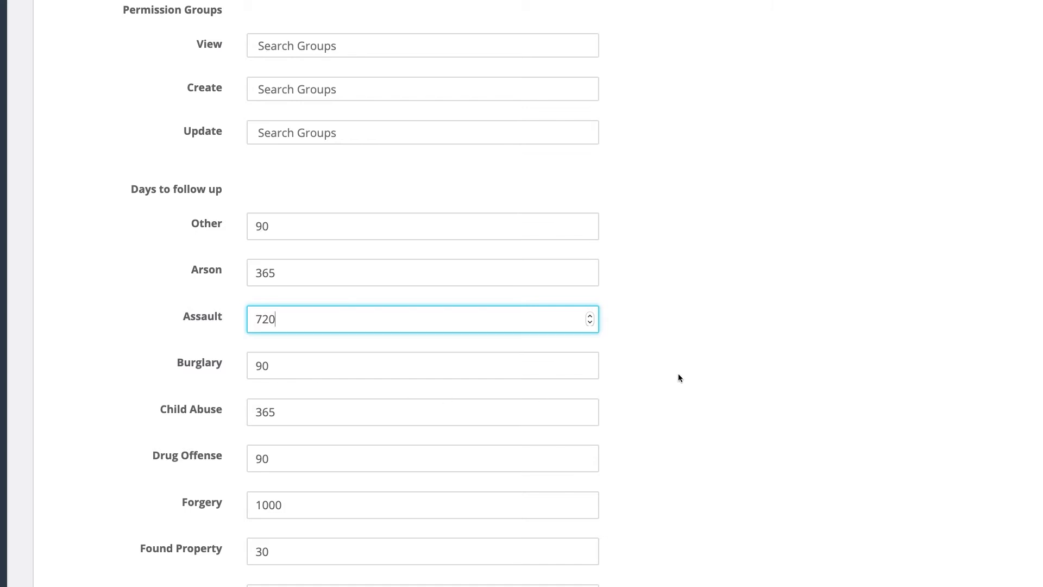
{"action": "left_click", "coordinate": [674, 352]}
Save the Auto Disposition follow-up day settings
{"action": "scroll", "coordinate": [673, 352], "scroll_direction": "down", "scroll_amount": 15}
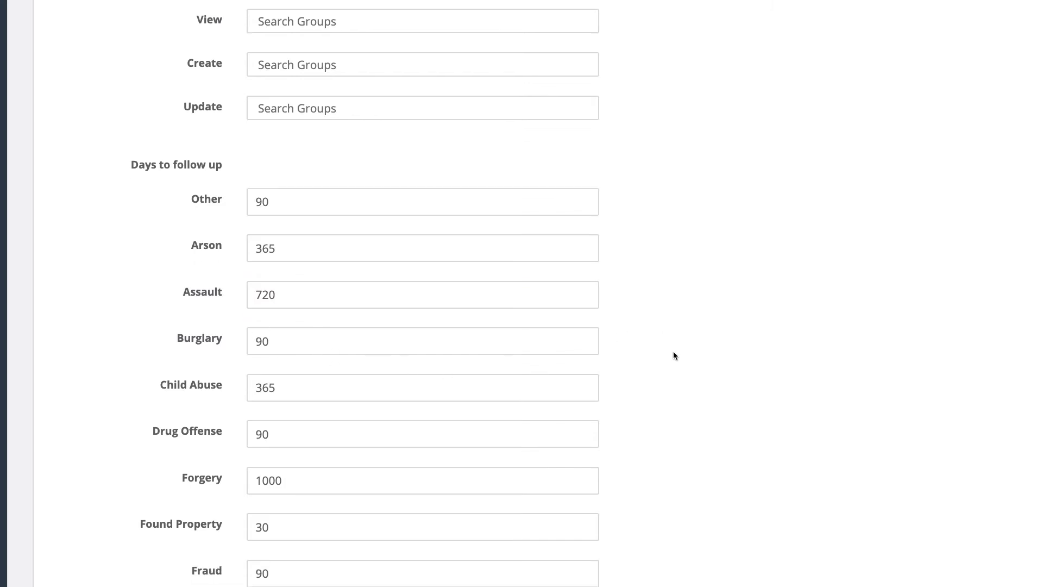
{"action": "scroll", "coordinate": [674, 354], "scroll_direction": "down", "scroll_amount": 8}
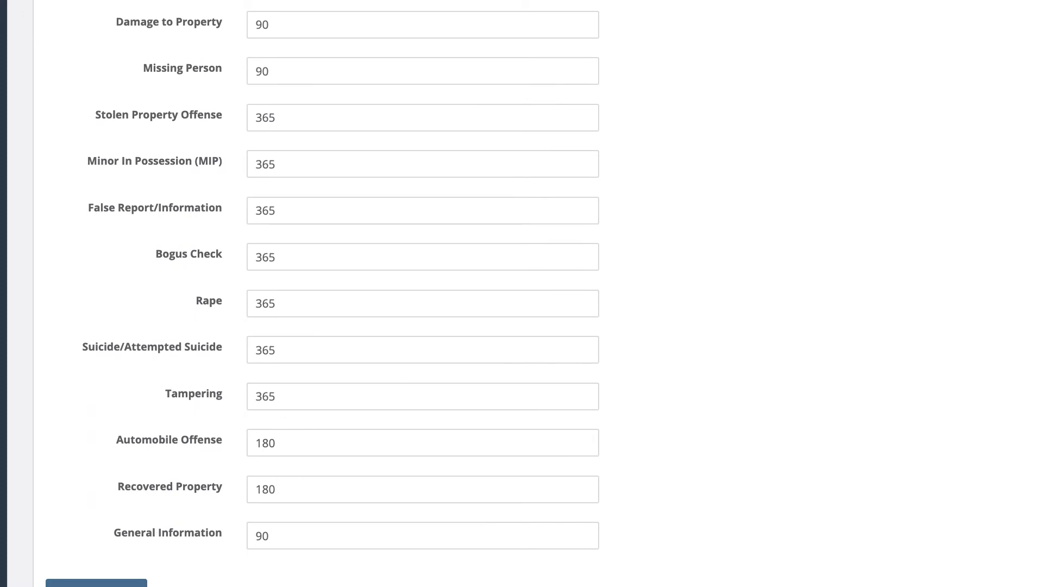
{"action": "left_click", "coordinate": [67, 583]}
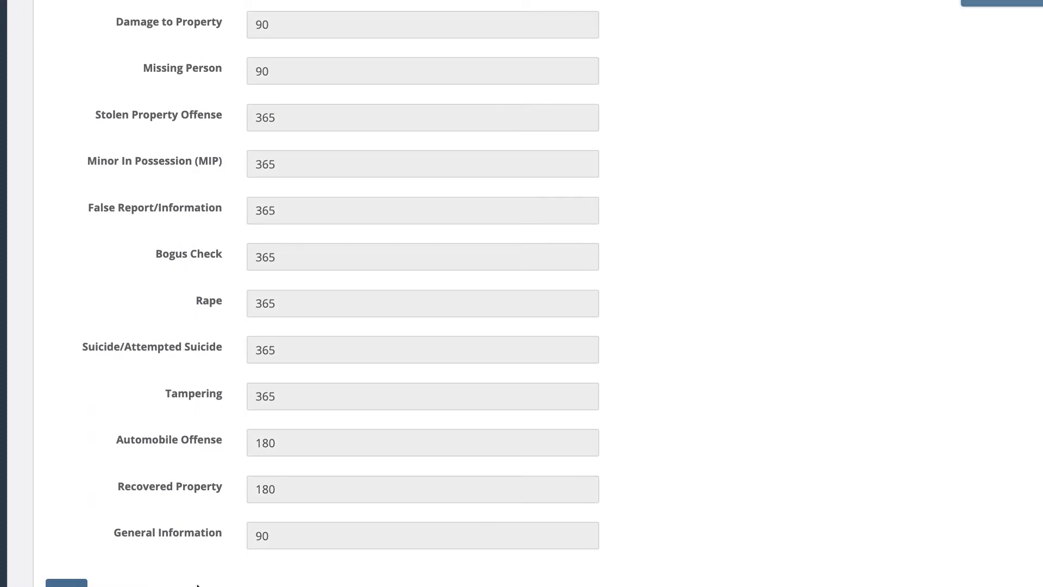
{"action": "scroll", "coordinate": [198, 585], "scroll_direction": "up", "scroll_amount": 15}
{"action": "scroll", "coordinate": [197, 585], "scroll_direction": "up", "scroll_amount": 5}
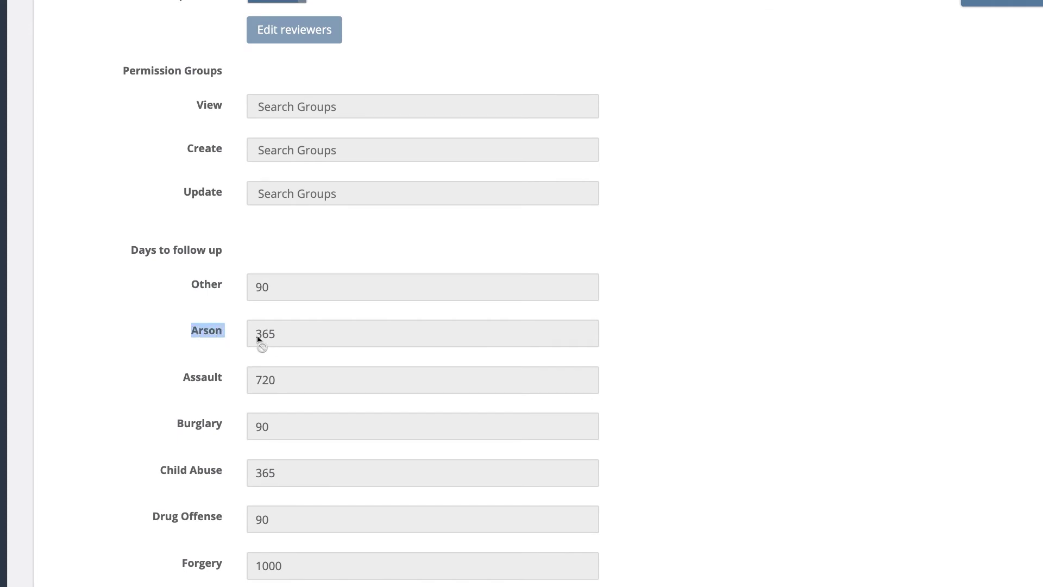
{"action": "left_click_drag", "start_coordinate": [253, 340], "coordinate": [284, 340]}
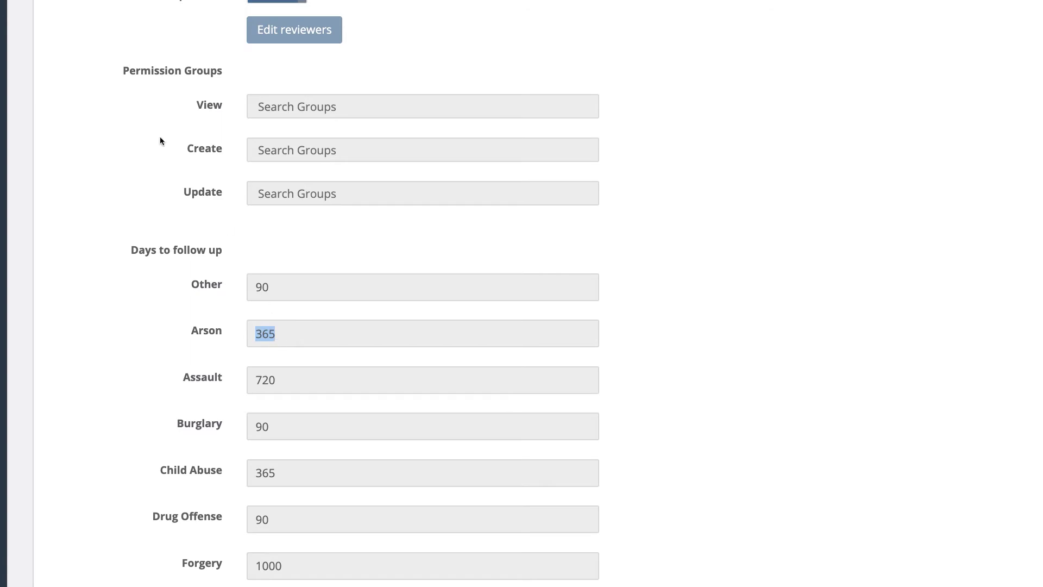
{"action": "scroll", "coordinate": [239, 65], "scroll_direction": "up", "scroll_amount": 2}
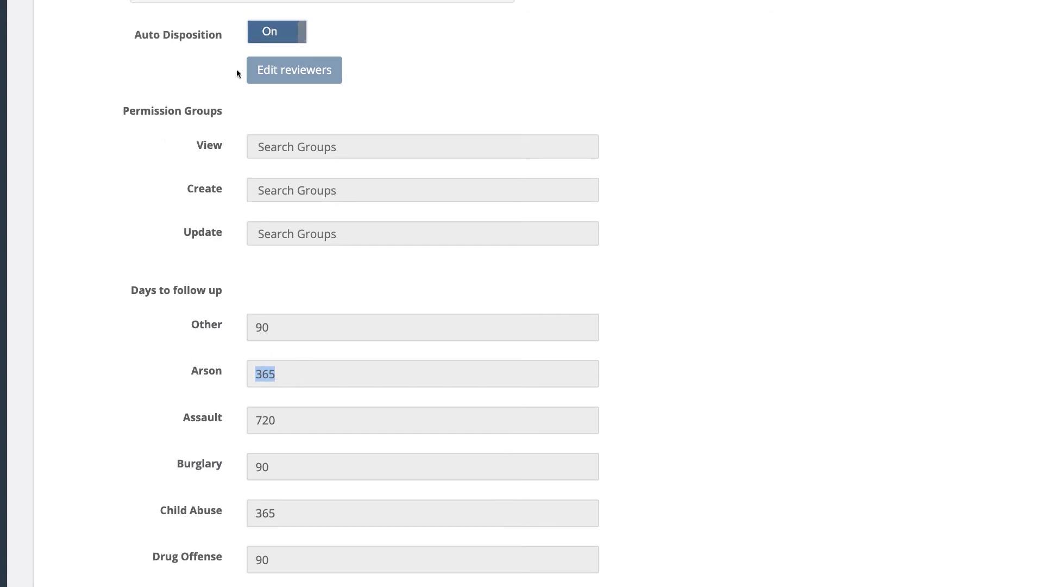
{"action": "left_click", "coordinate": [370, 93]}
Add the '* Auto Dispo (Next Review Date) Stats v1.1' widget from the dashboard's Add Widget list
{"action": "scroll", "coordinate": [167, 408], "scroll_direction": "up", "scroll_amount": 10}
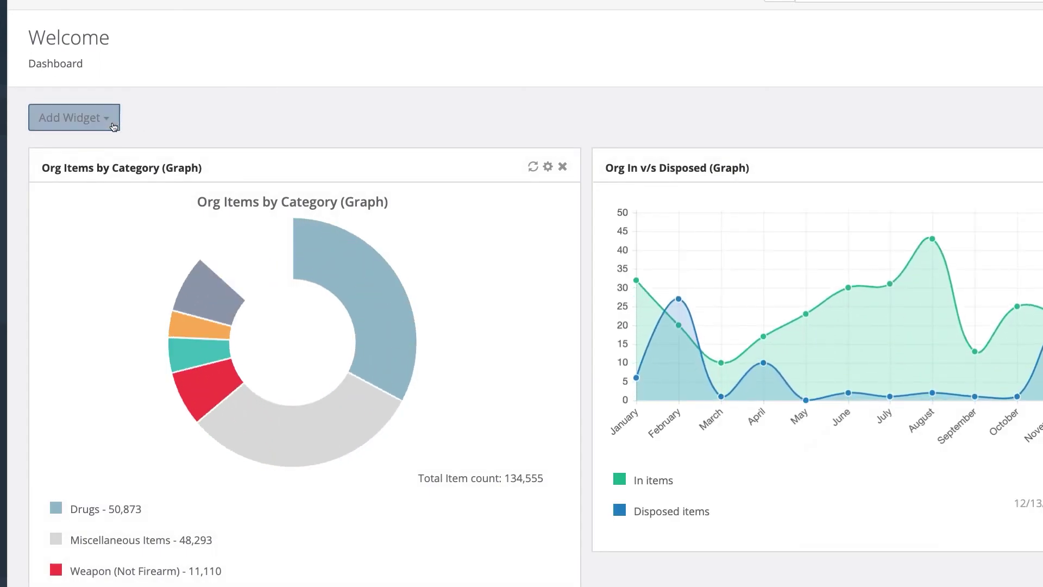
{"action": "left_click", "coordinate": [108, 119]}
{"action": "scroll", "coordinate": [152, 257], "scroll_direction": "down", "scroll_amount": 5}
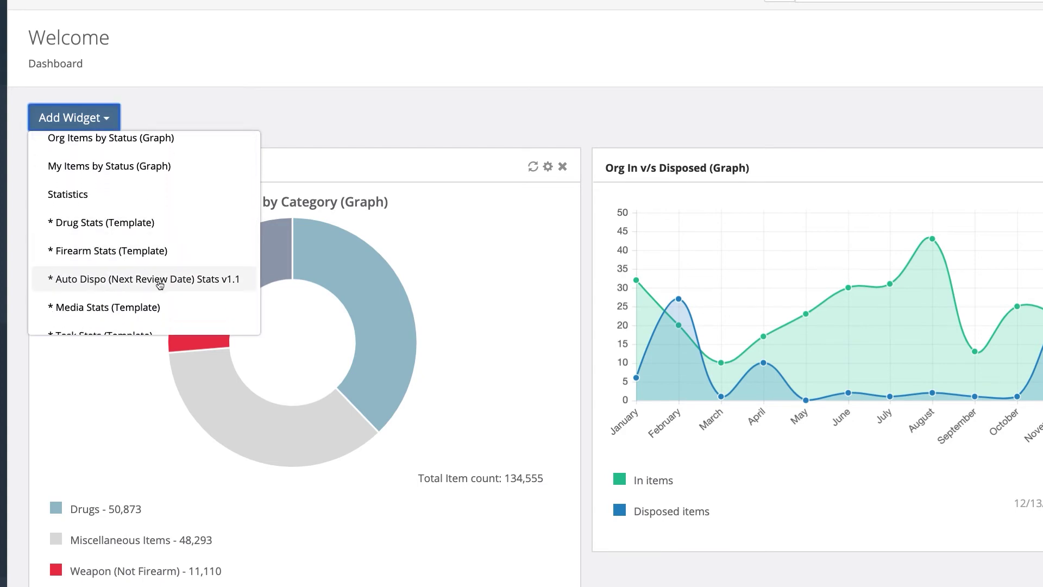
{"action": "left_click", "coordinate": [157, 279]}
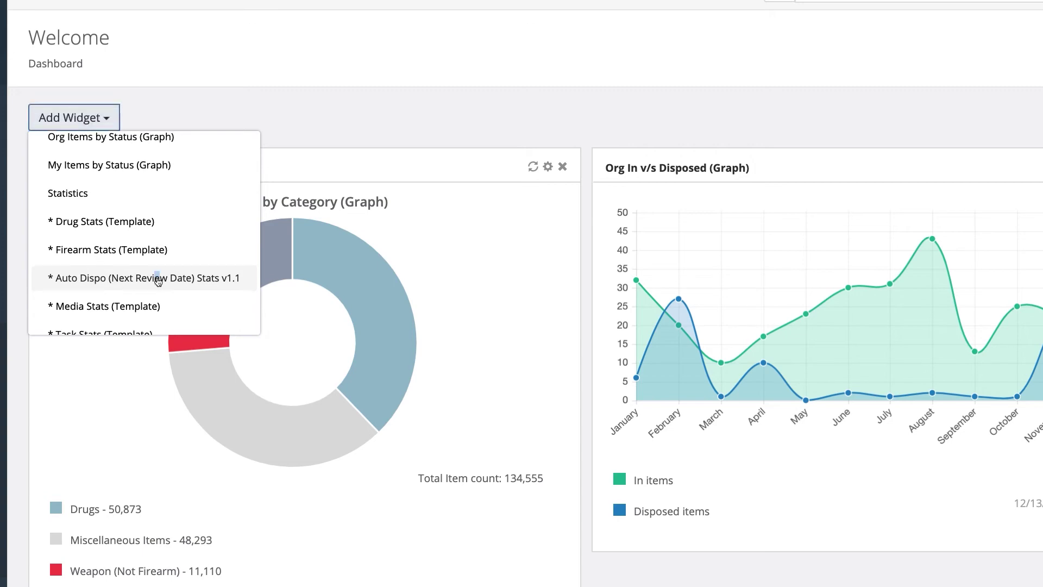
{"action": "scroll", "coordinate": [560, 132], "scroll_direction": "down", "scroll_amount": 12}
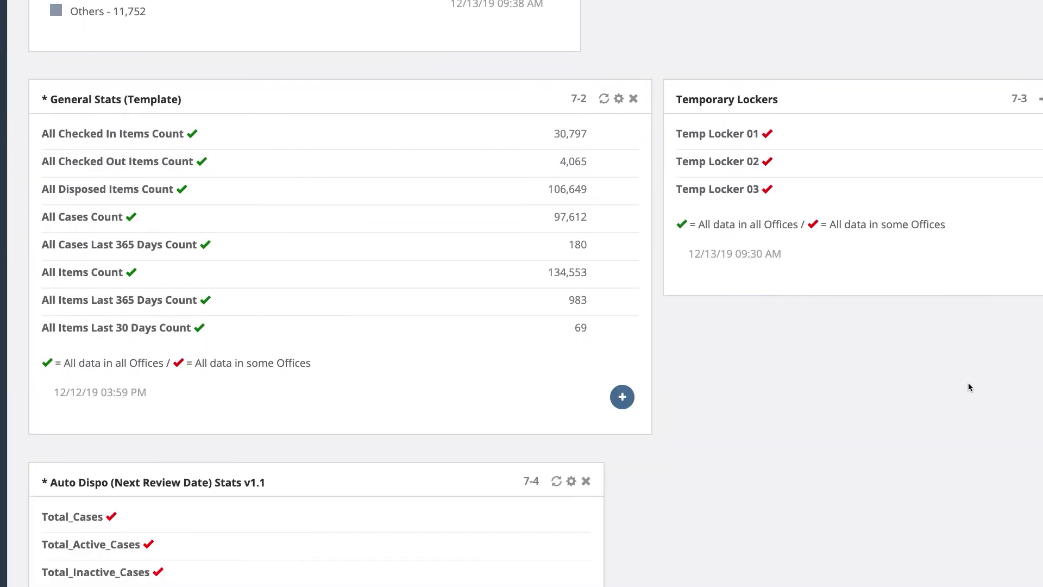
Drag the Auto Dispo stats widget's right edge rightward to widen it
{"action": "scroll", "coordinate": [847, 391], "scroll_direction": "down", "scroll_amount": 3}
{"action": "scroll", "coordinate": [838, 401], "scroll_direction": "down", "scroll_amount": 3}
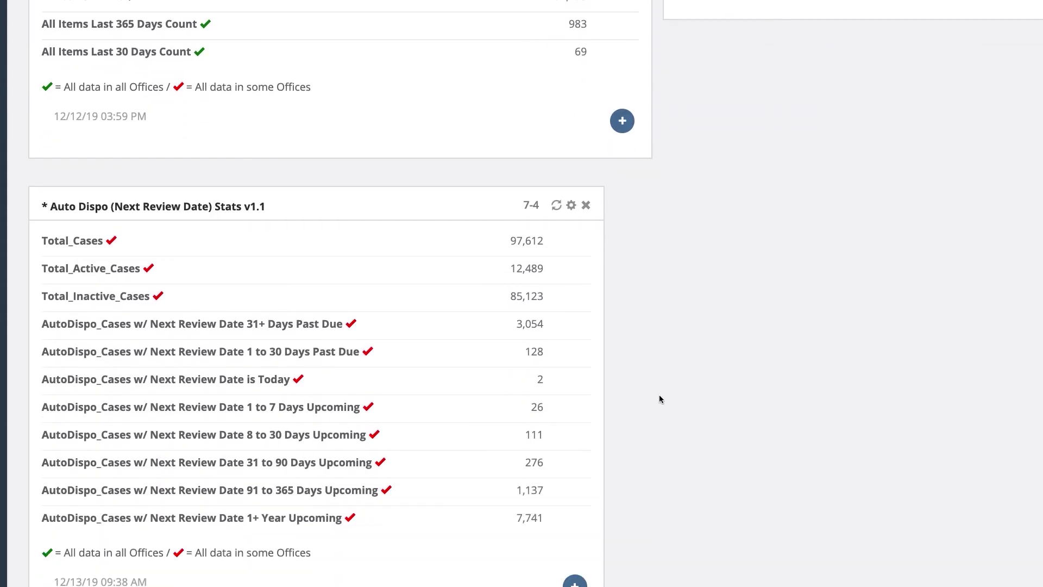
{"action": "left_click_drag", "start_coordinate": [601, 382], "coordinate": [662, 384]}
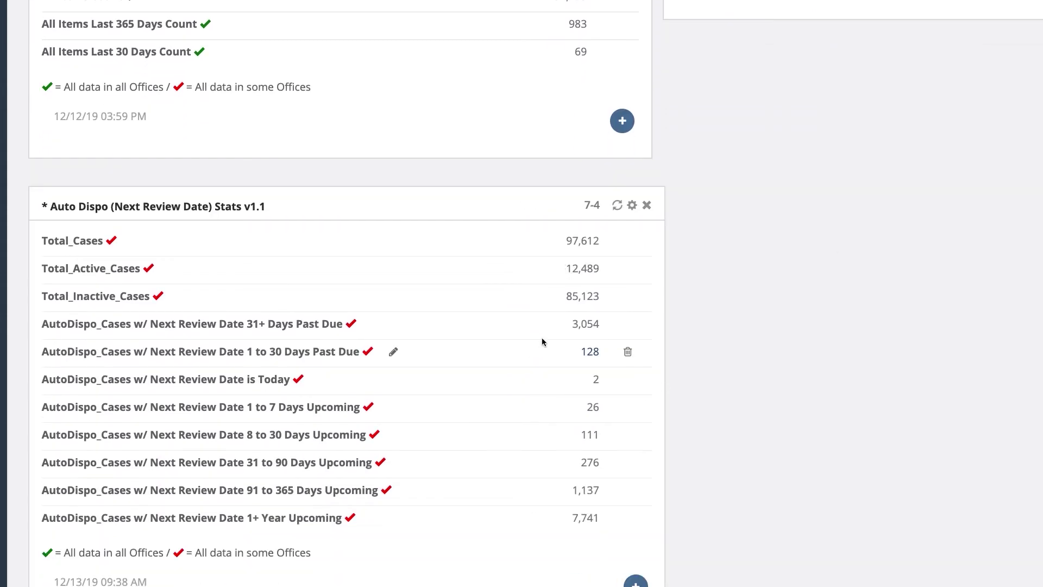